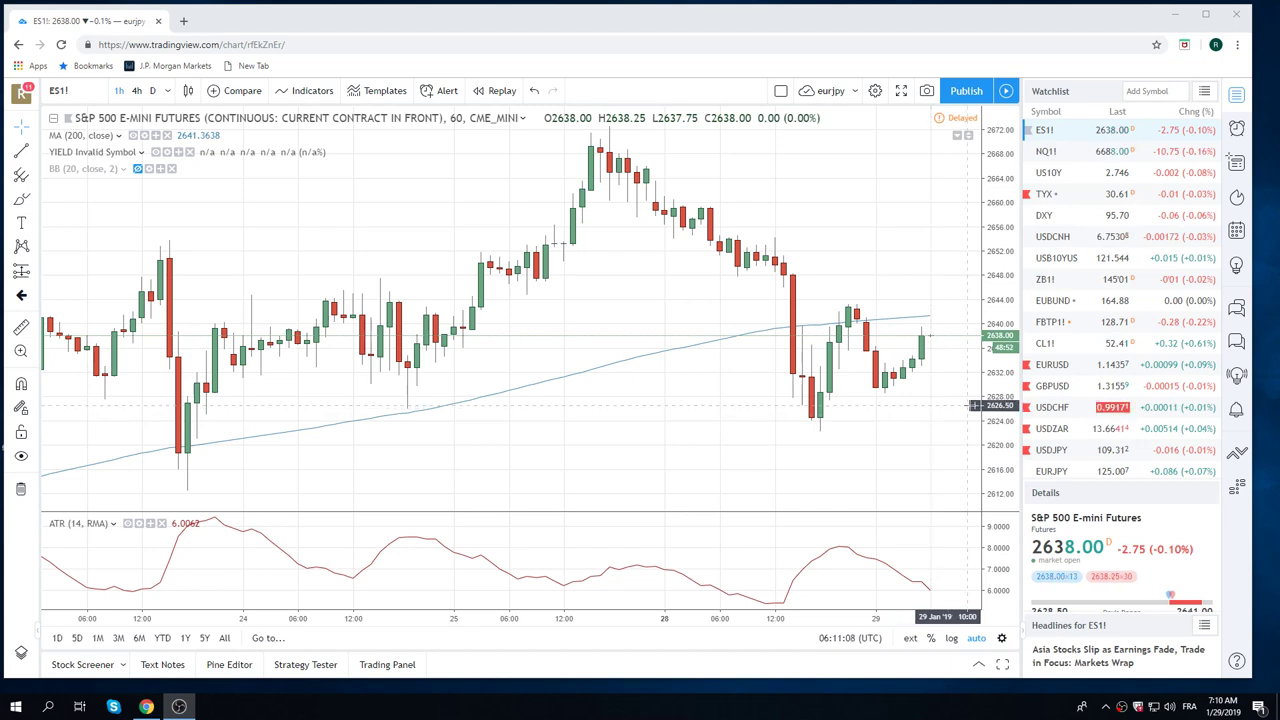
# Step: Zoom out the ES1! hourly chart horizontally to show more days of candles
pyautogui.scroll(-2, 872, 280)
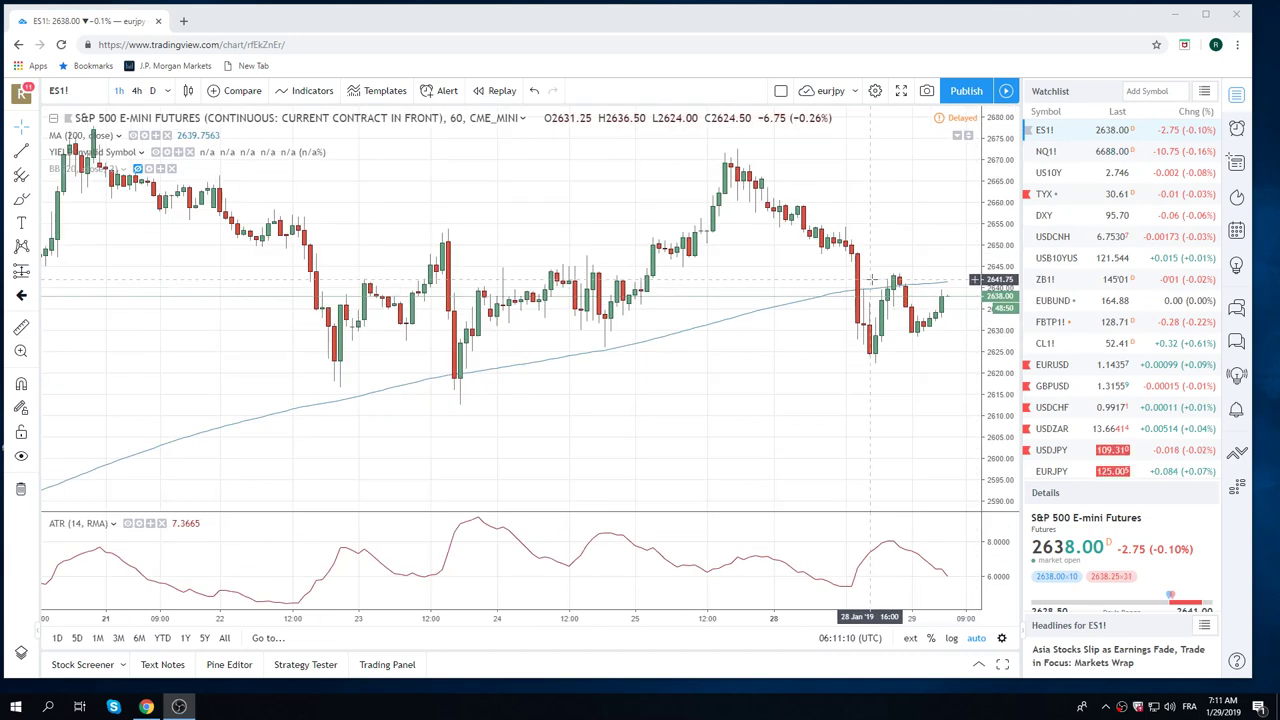
pyautogui.scroll(-1, 845, 285)
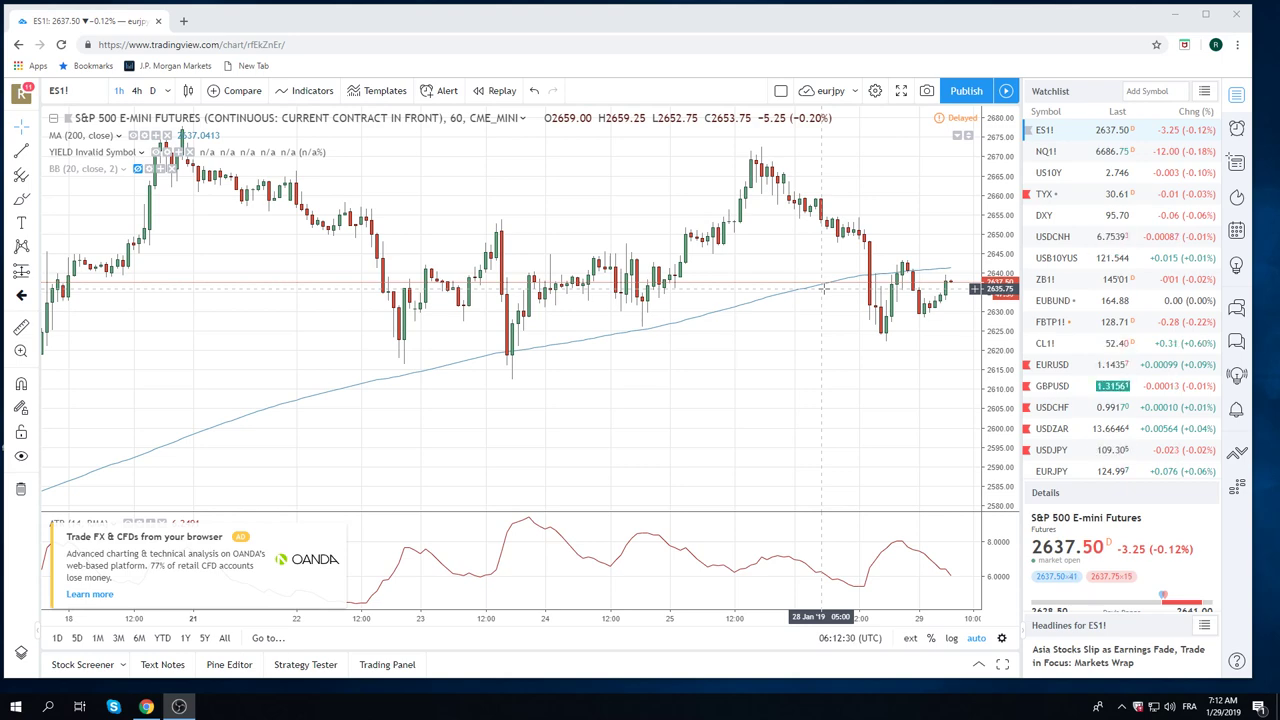
# Step: Load the EURUSD hourly chart and zoom out to span January 7–29
pyautogui.click(1077, 374)
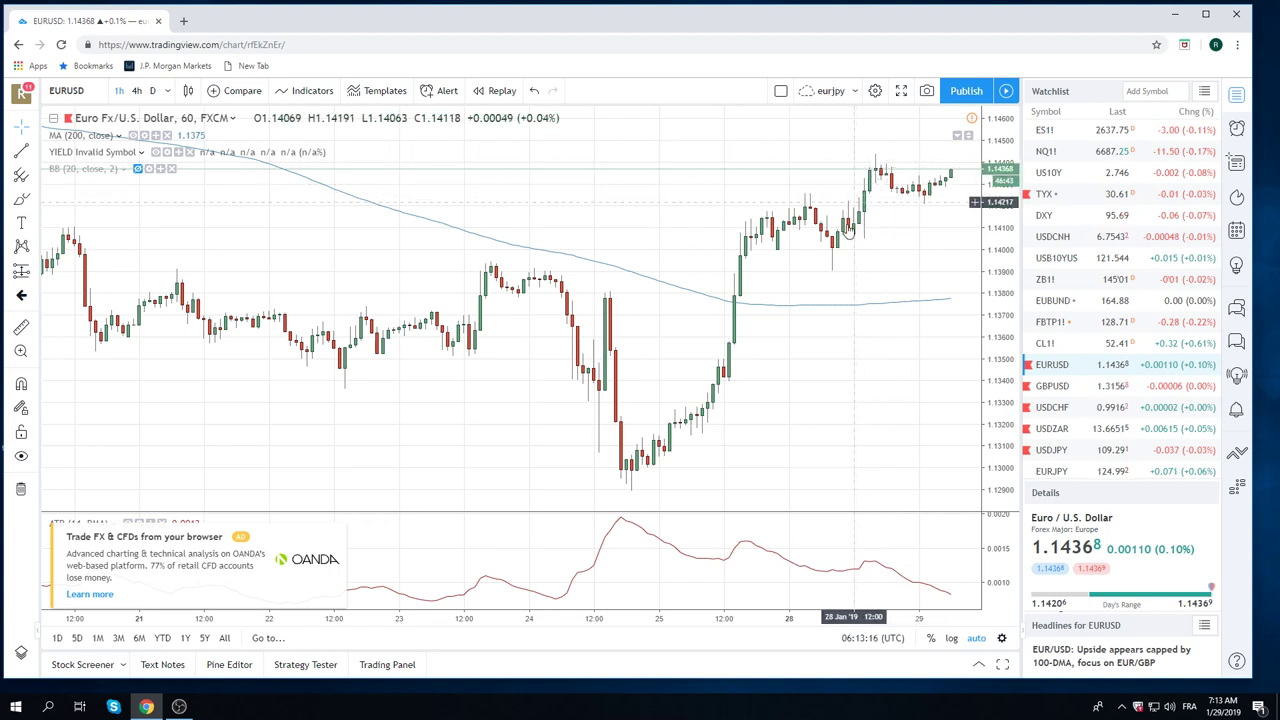
pyautogui.scroll(-3, 814, 270)
pyautogui.scroll(-2, 816, 260)
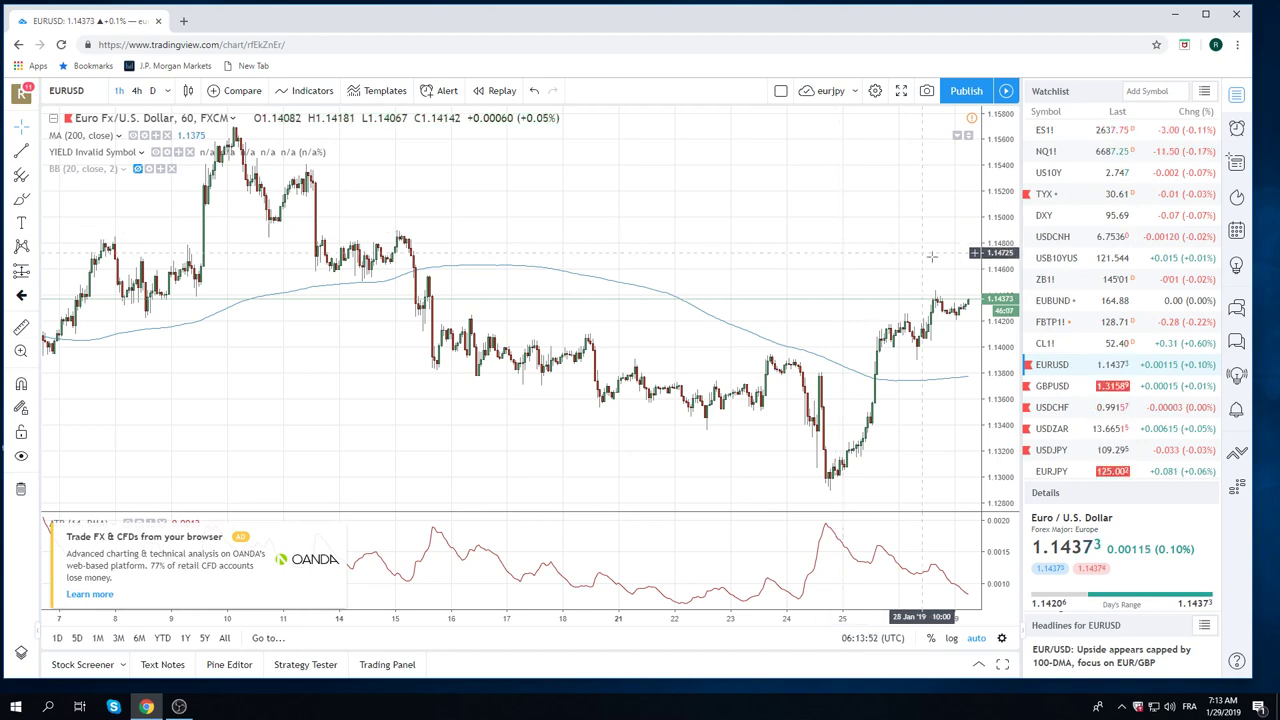
# Step: Load the GBPUSD hourly chart from the watchlist
pyautogui.click(1057, 388)
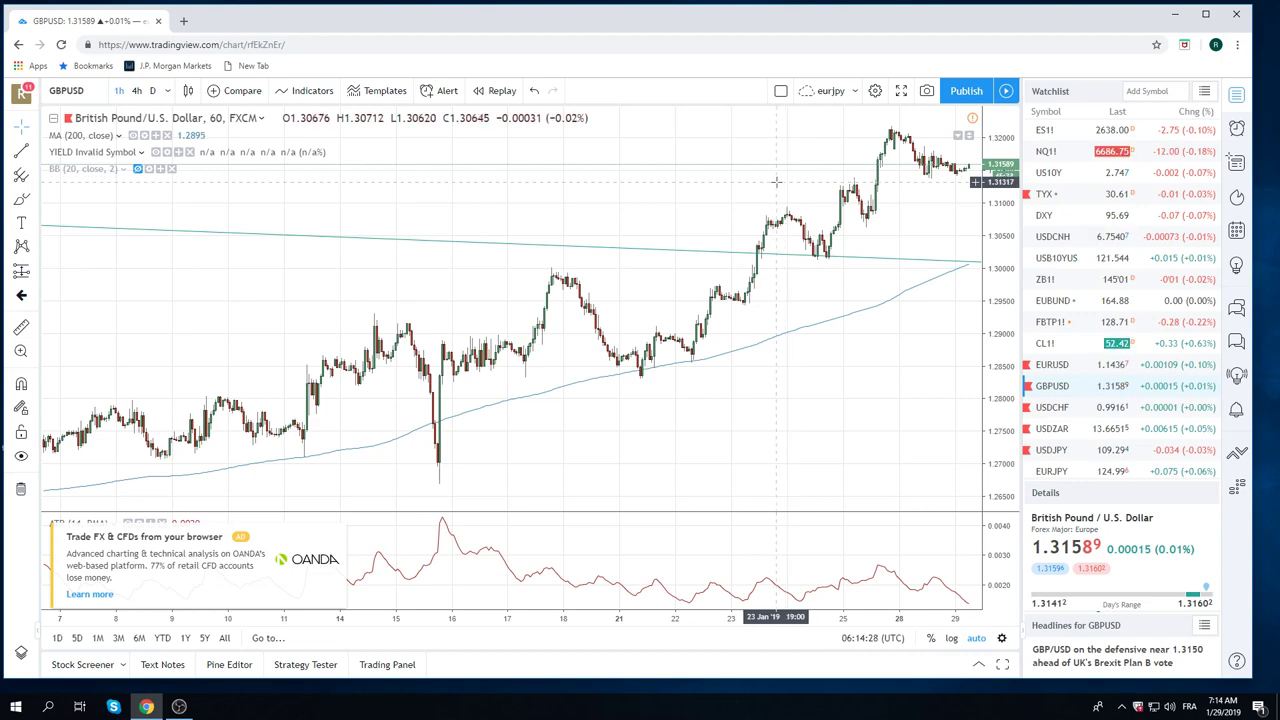
# Step: Show USDCHF on daily candles, hide its descending trendline, and zoom in to July–January
pyautogui.click(1058, 407)
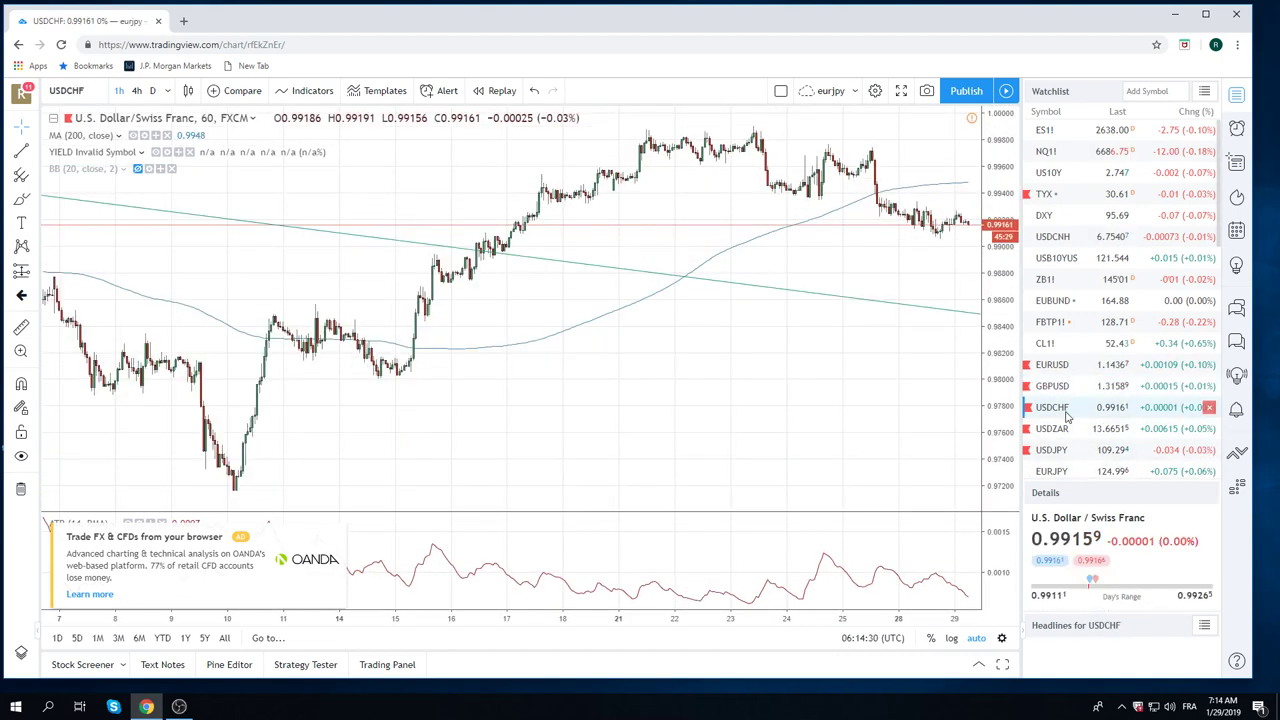
pyautogui.click(152, 91)
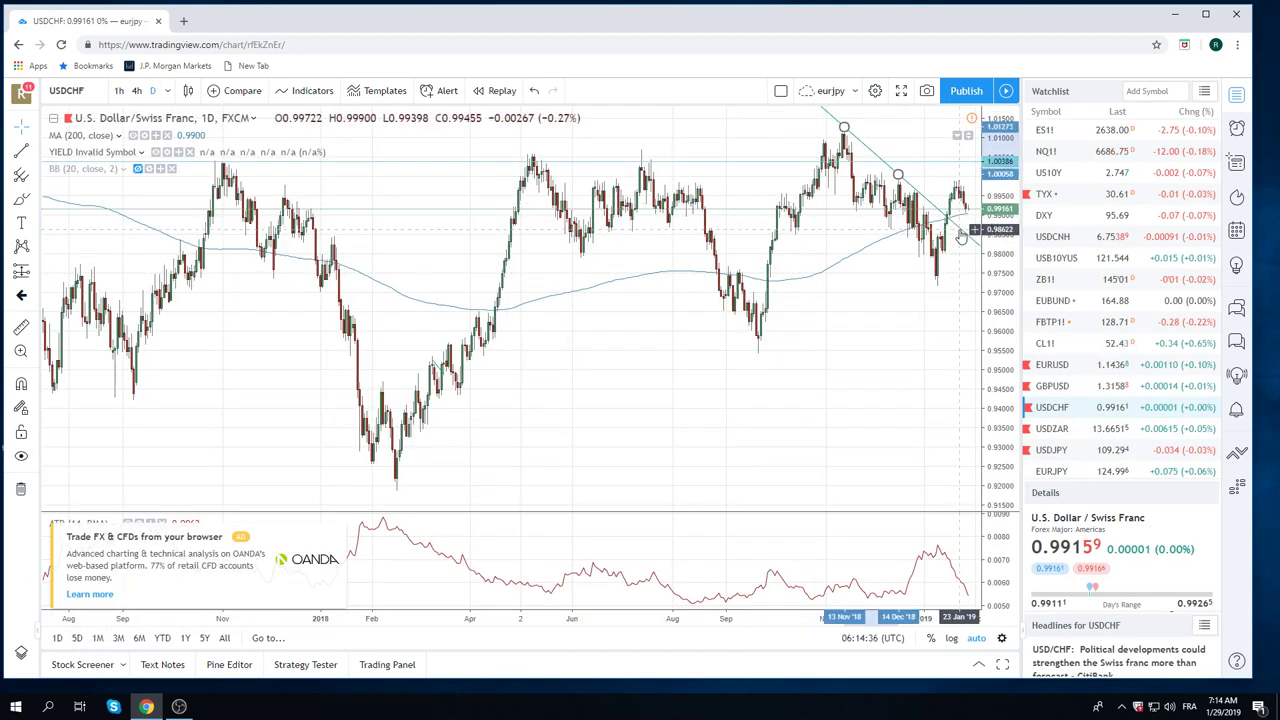
pyautogui.rightClick(959, 234)
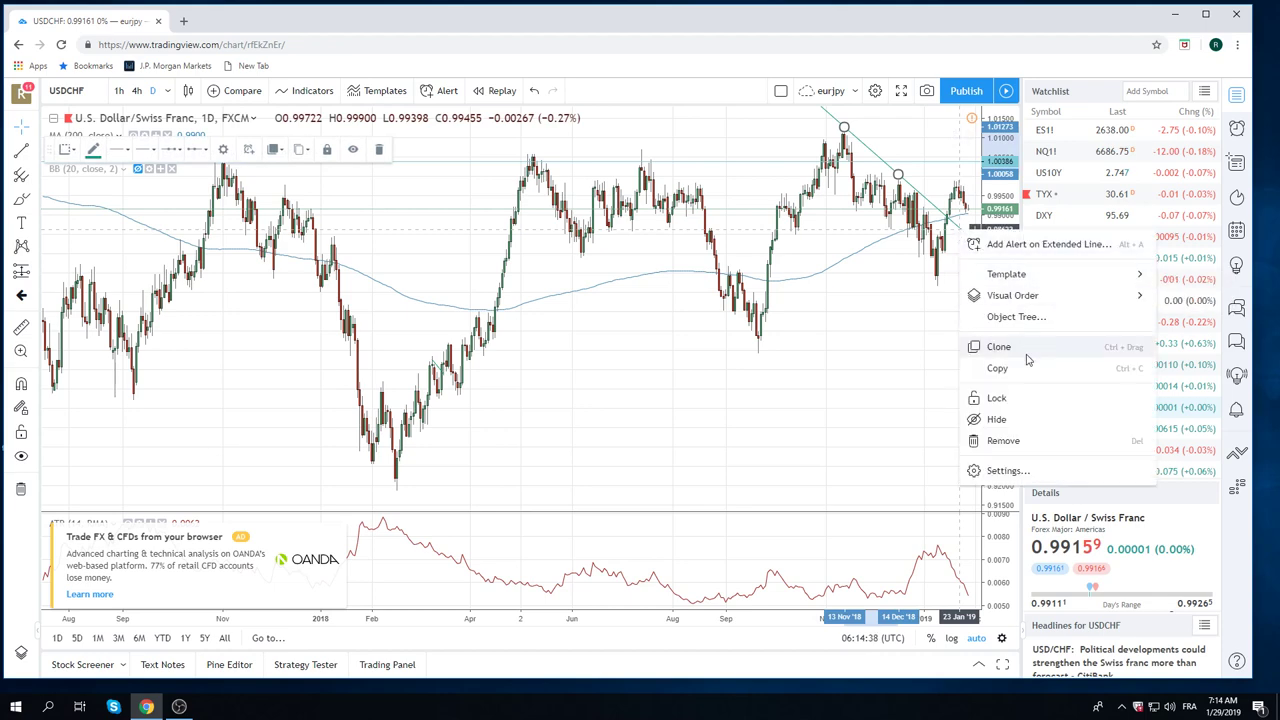
pyautogui.click(1027, 419)
pyautogui.scroll(4, 866, 368)
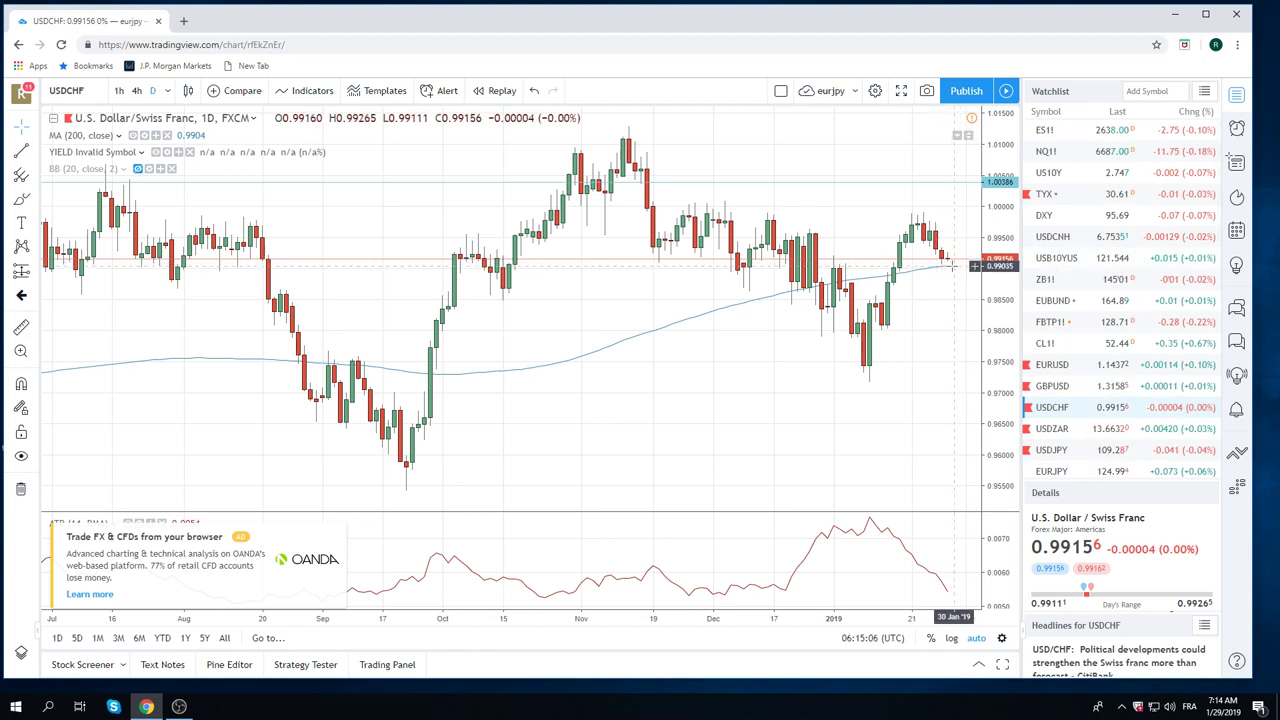
# Step: Load the USDJPY daily chart and zoom in to mid-November through late January
pyautogui.click(1066, 451)
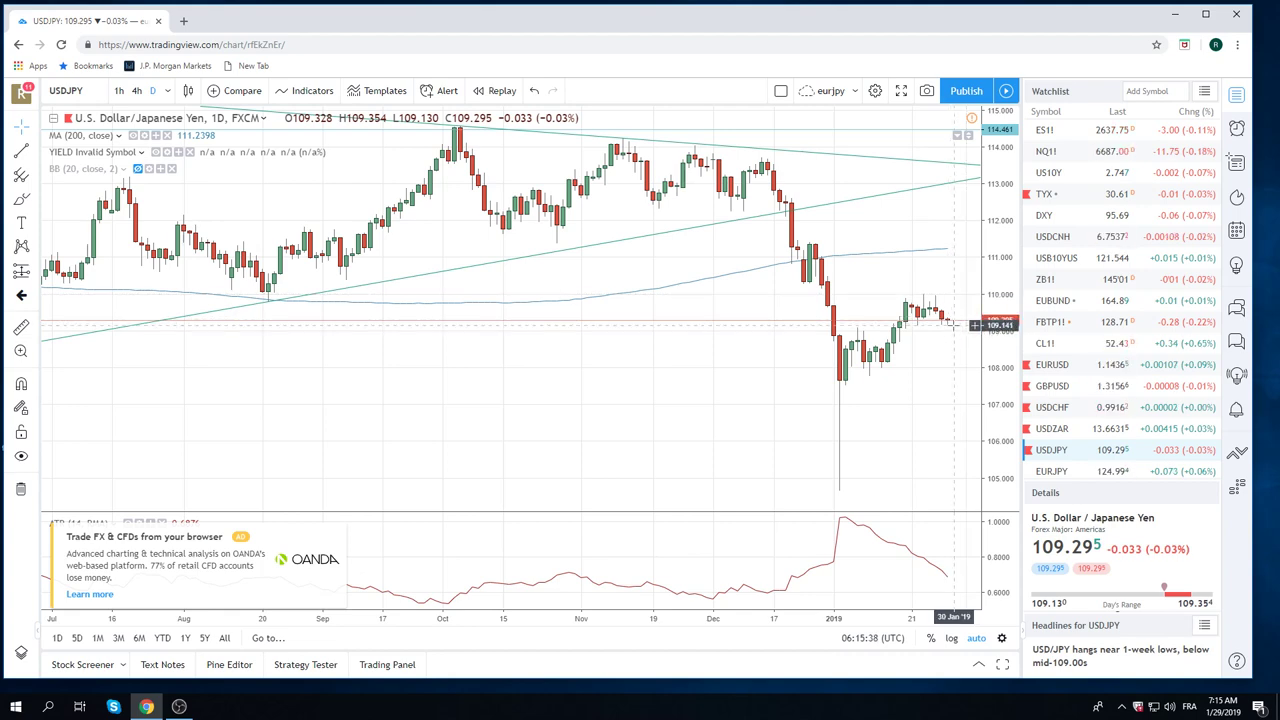
pyautogui.scroll(5, 540, 320)
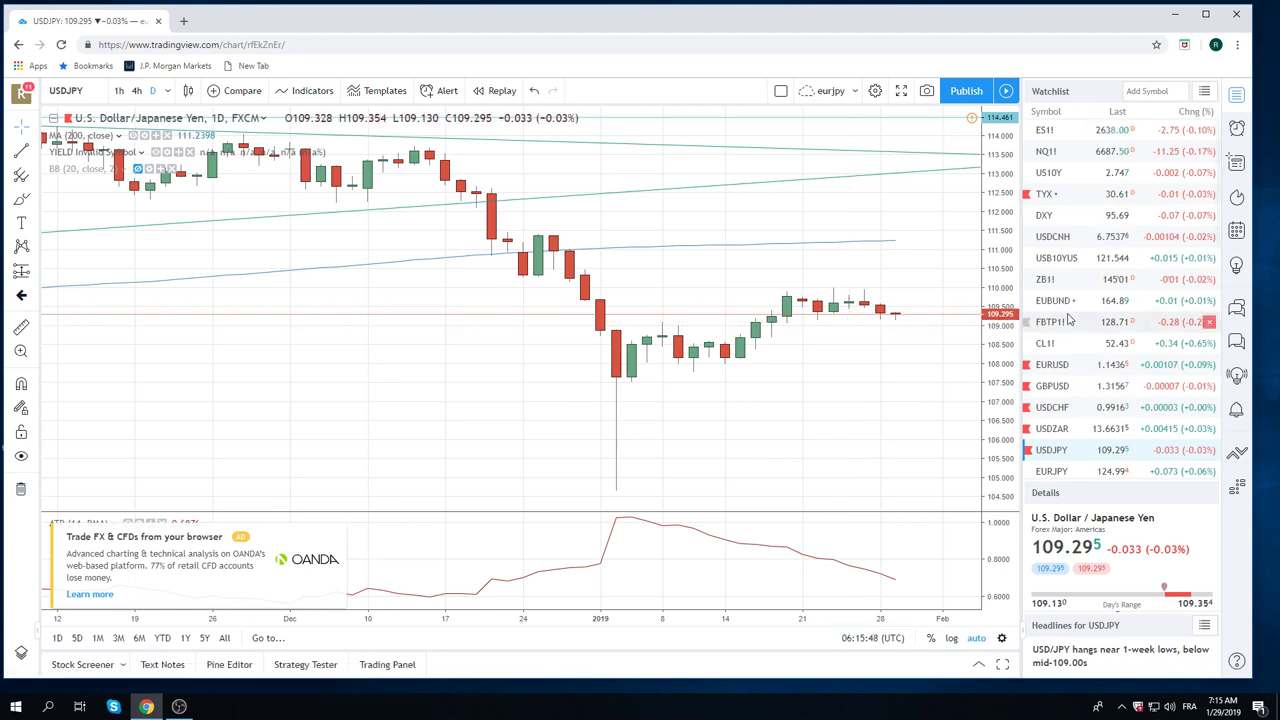
pyautogui.click(1051, 428)
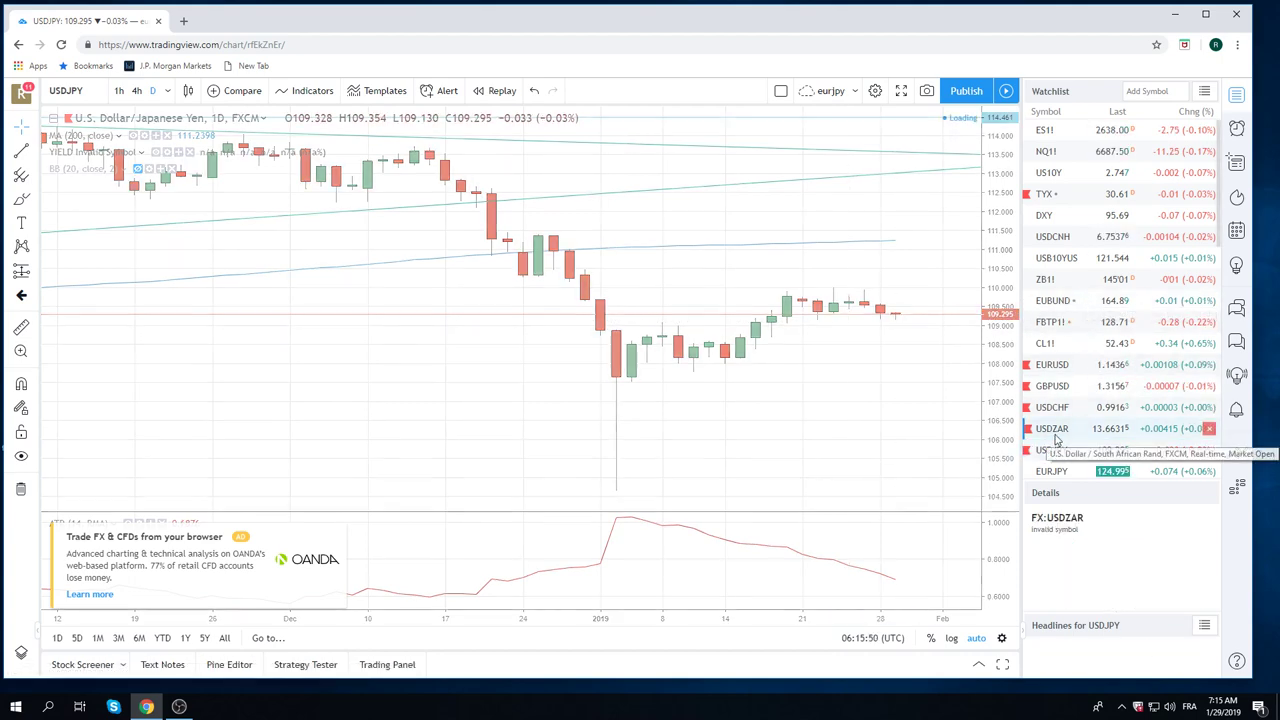
pyautogui.scroll(-5, 909, 409)
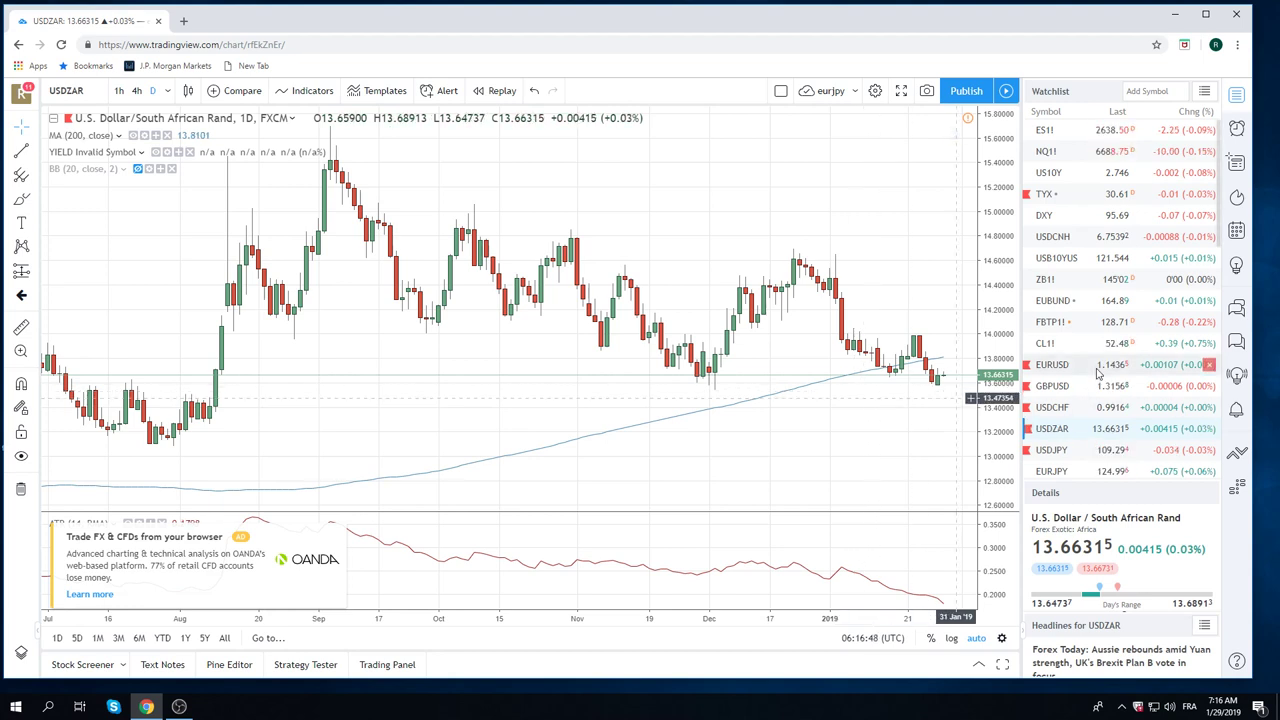
pyautogui.scroll(-1, 1100, 357)
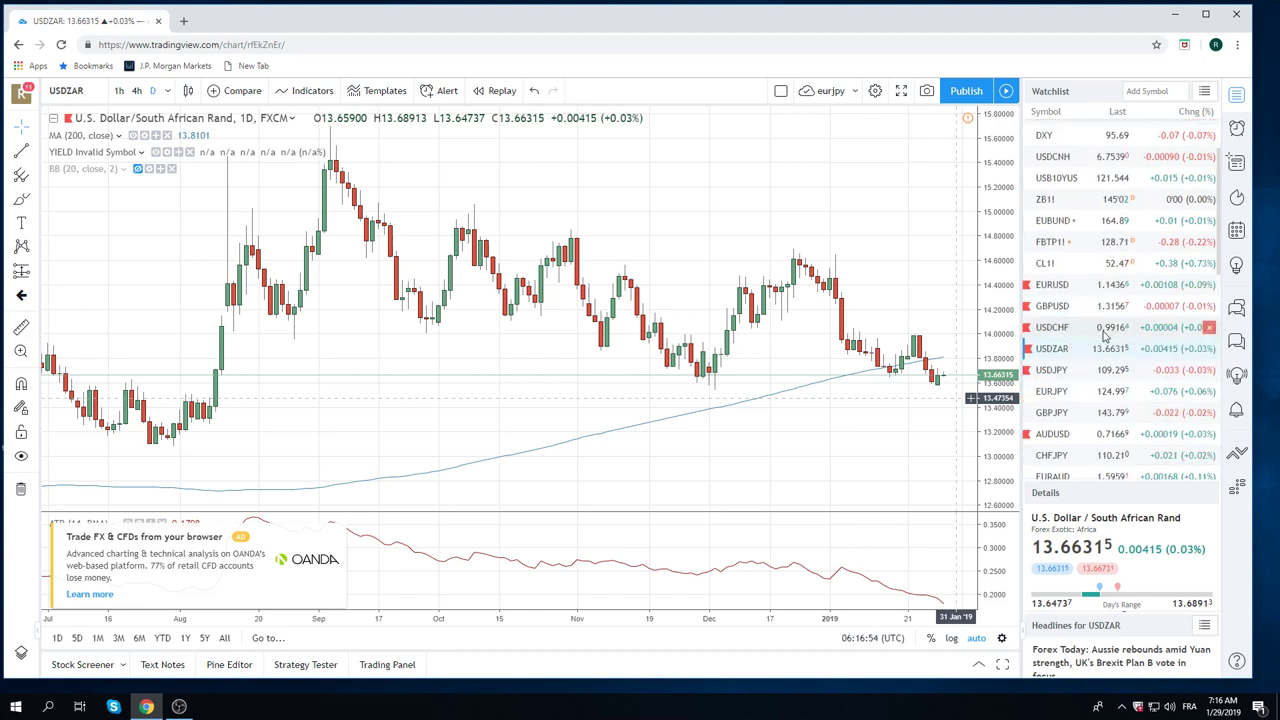
pyautogui.scroll(-1, 1104, 337)
pyautogui.scroll(-2, 1104, 337)
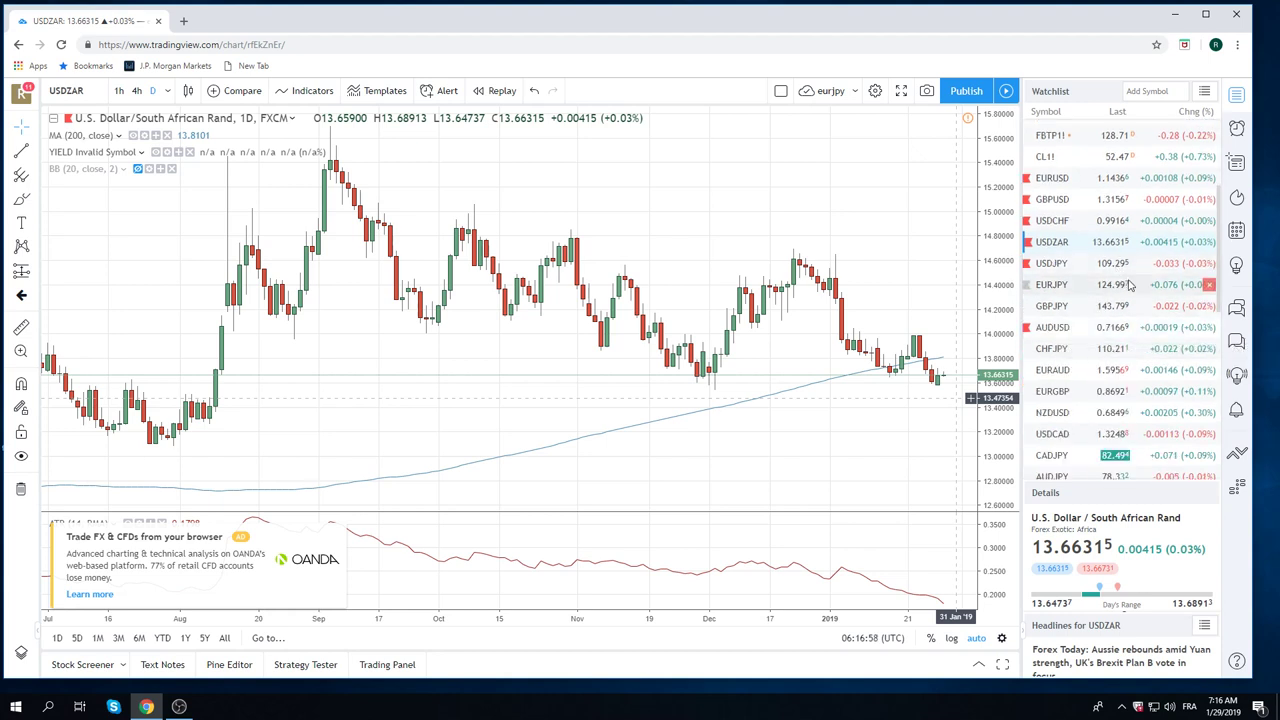
pyautogui.scroll(-1, 1130, 290)
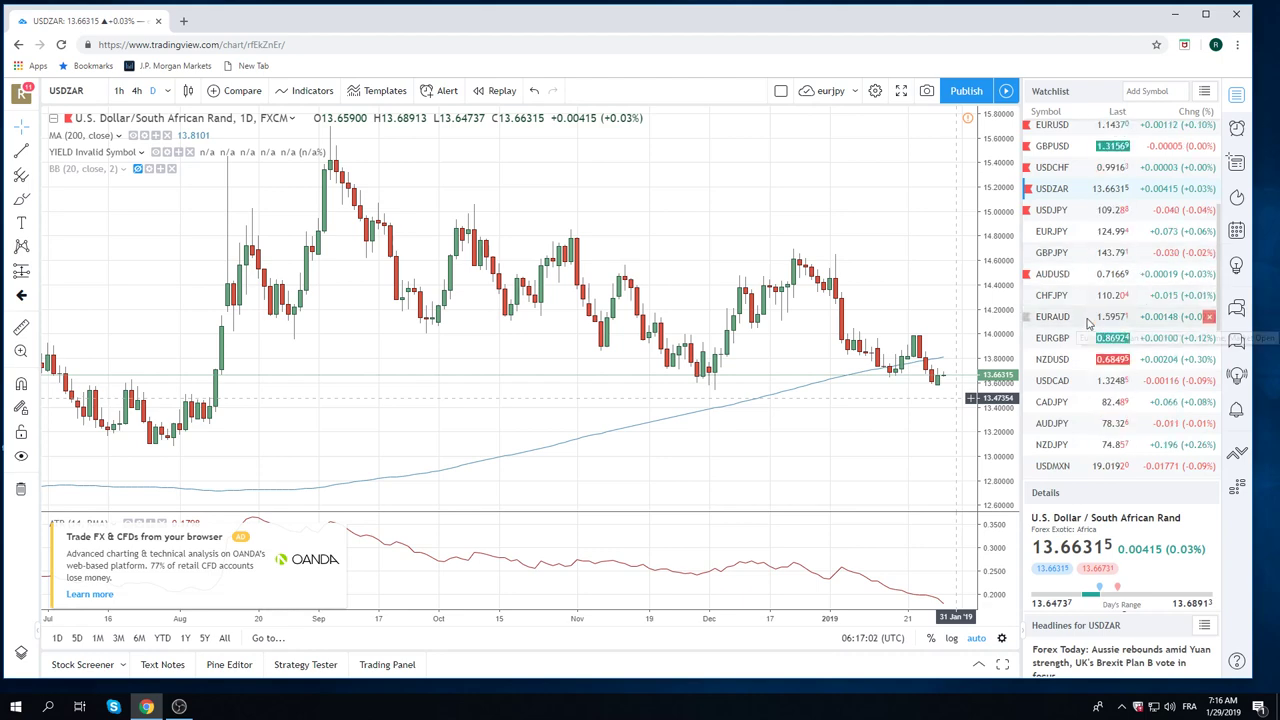
pyautogui.click(1070, 360)
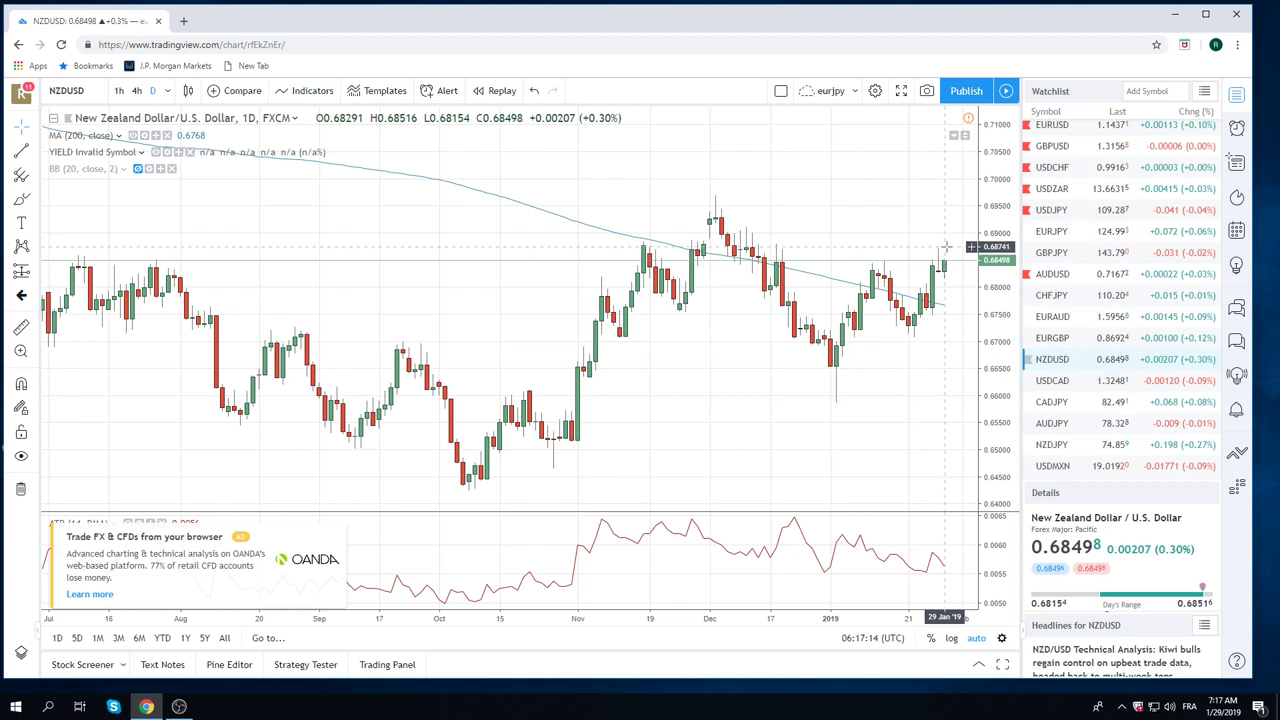
pyautogui.scroll(-2, 1063, 388)
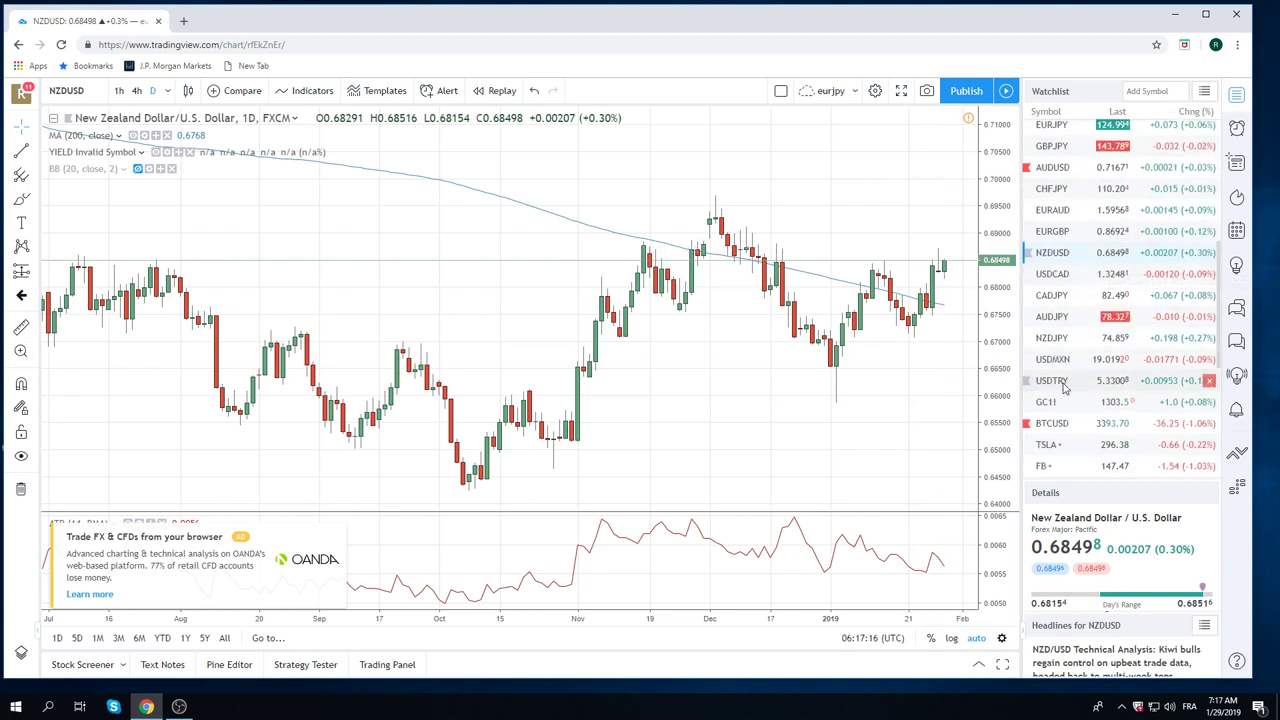
# Step: Load the CL1! light crude oil futures daily chart from the top of the watchlist
pyautogui.scroll(4, 1100, 355)
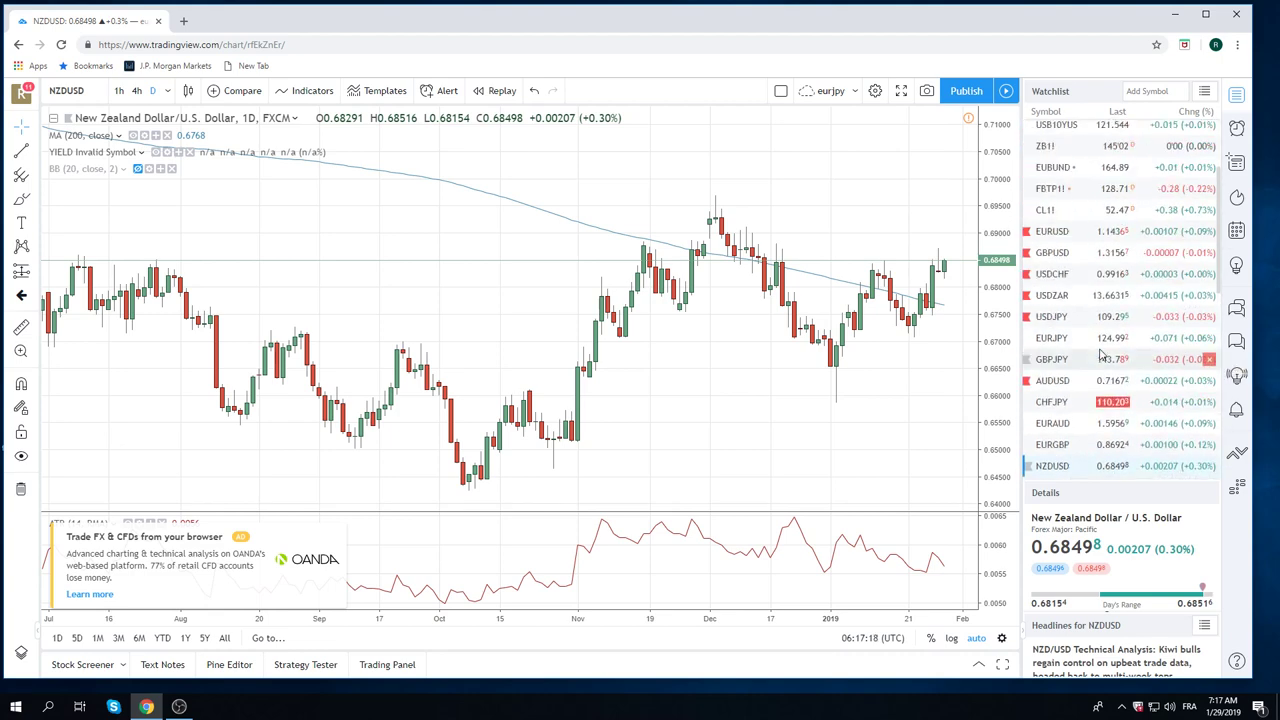
pyautogui.click(1045, 210)
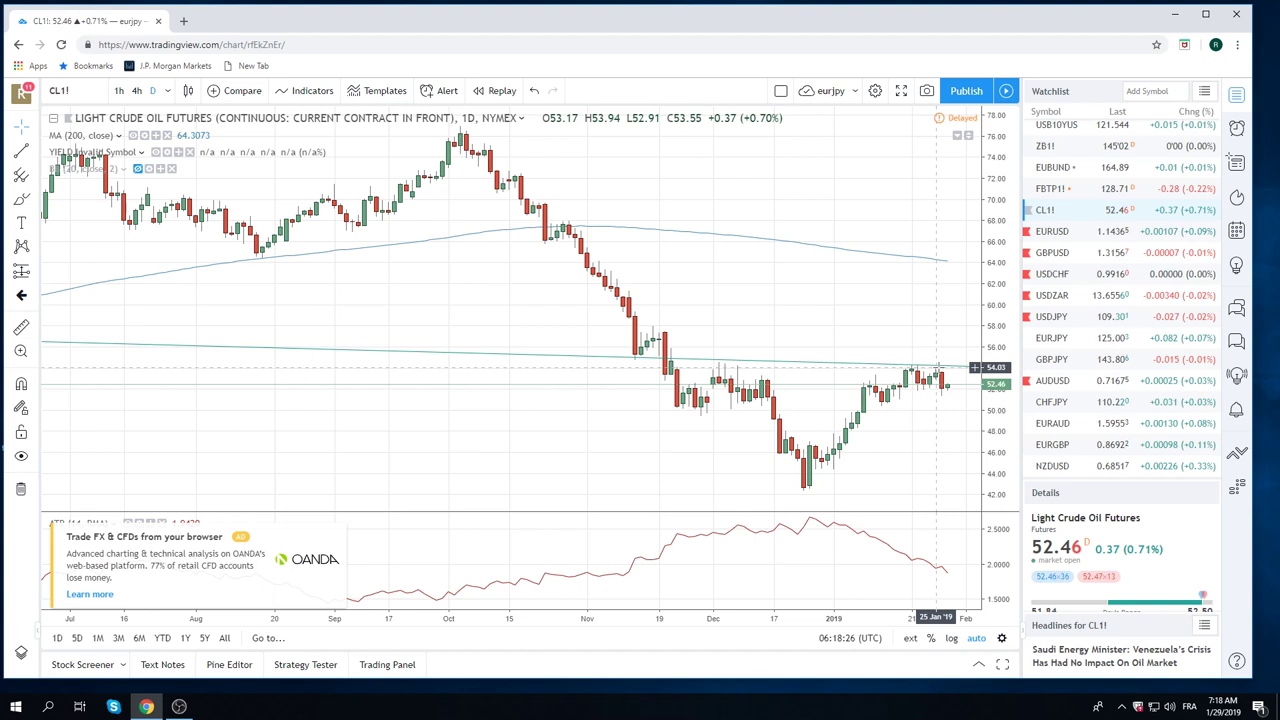
pyautogui.scroll(-2, 1099, 362)
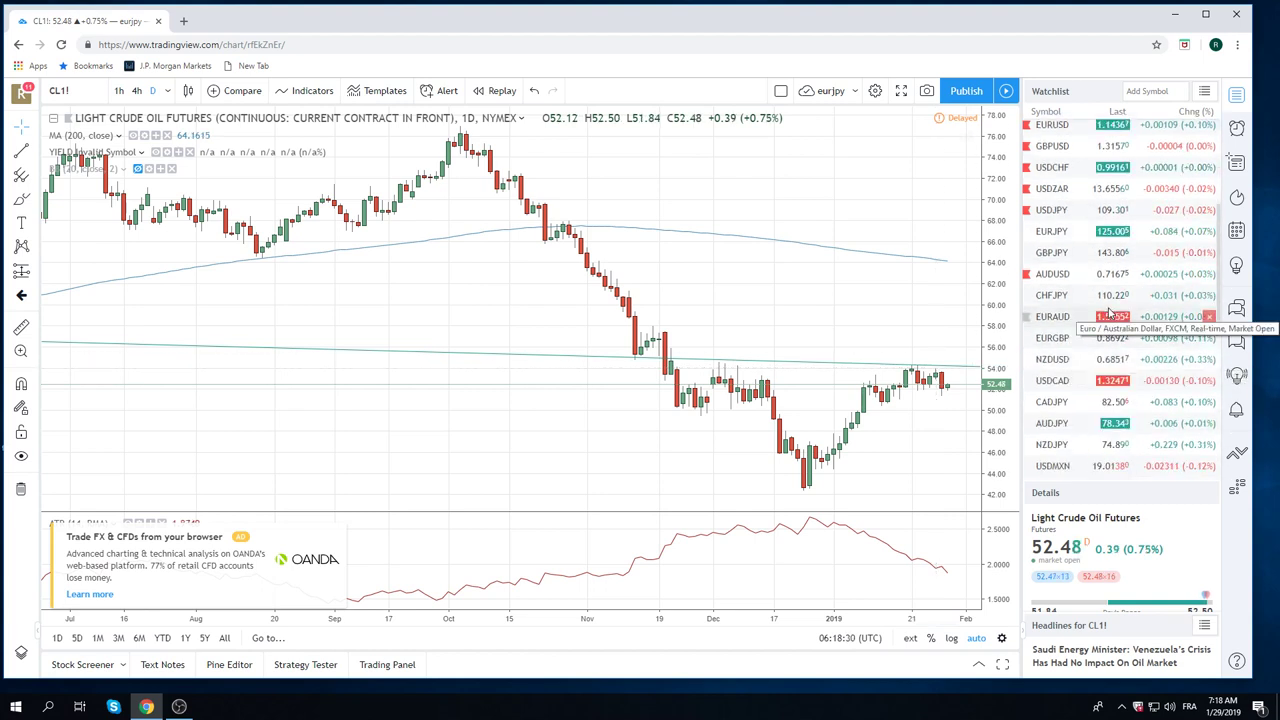
pyautogui.scroll(-1, 1108, 293)
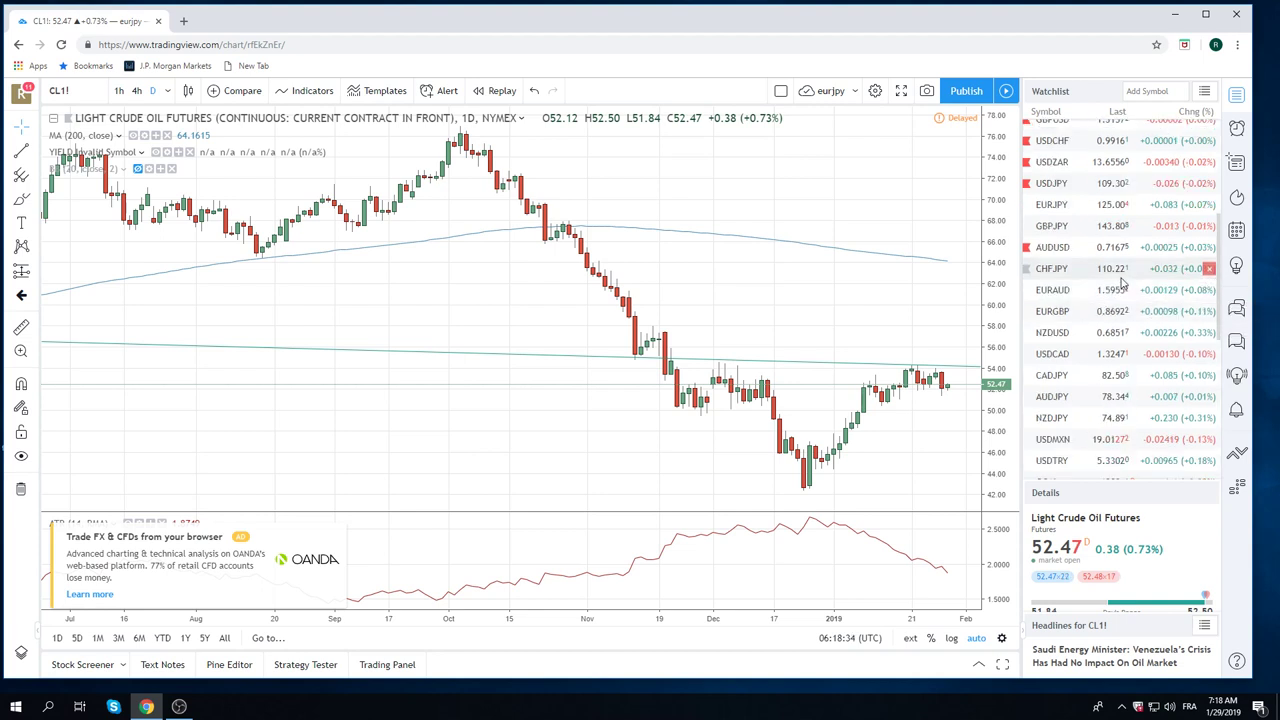
pyautogui.scroll(-3, 1100, 350)
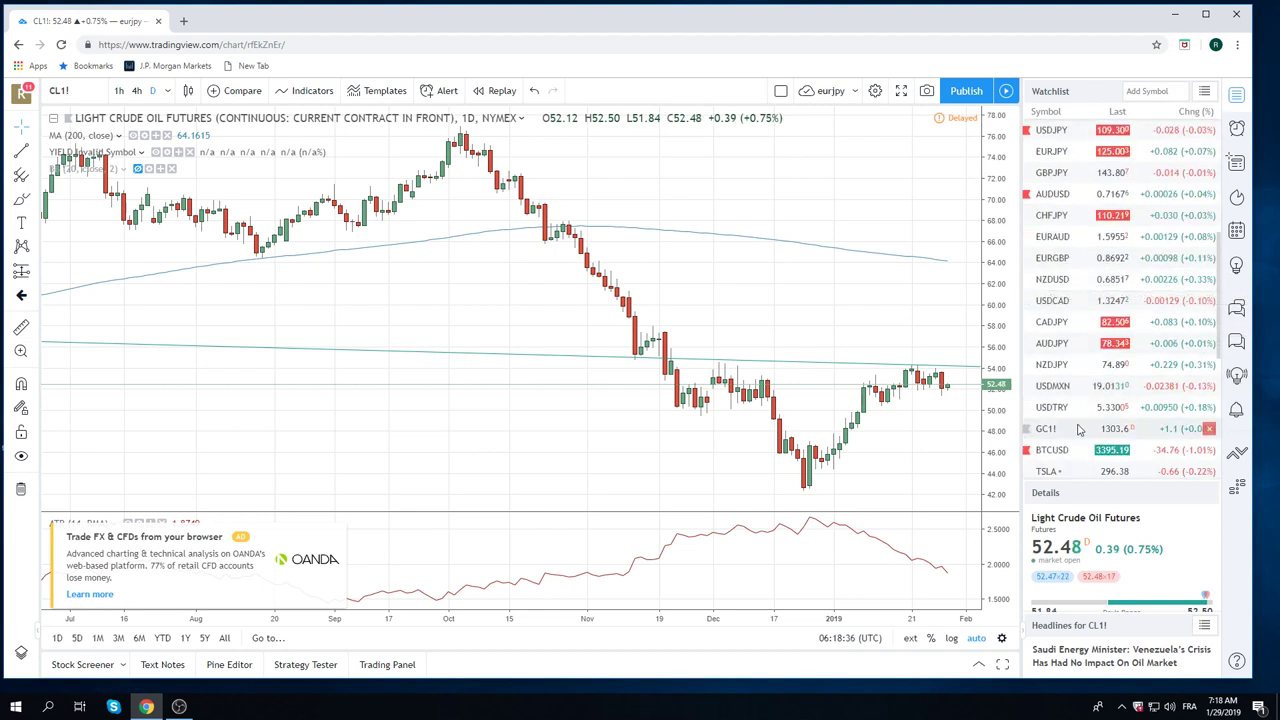
# Step: Load the GC1! gold futures daily chart from the watchlist
pyautogui.click(1079, 429)
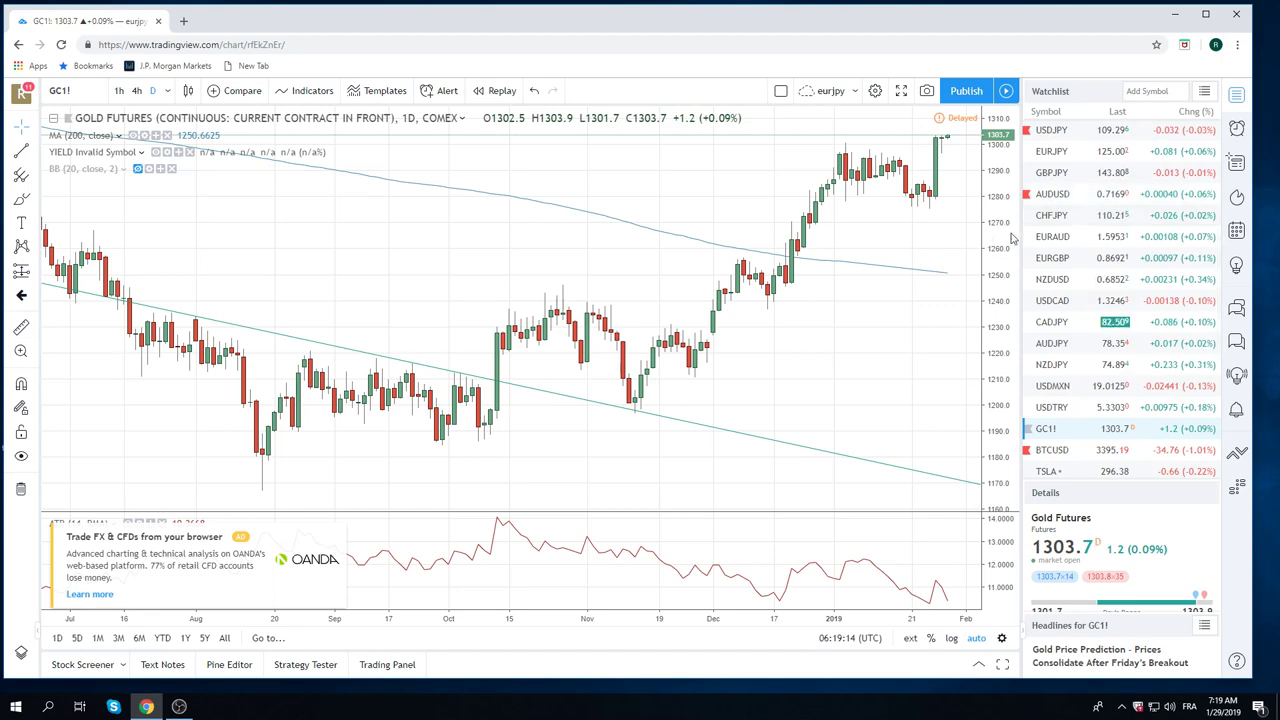
pyautogui.scroll(-1, 1047, 410)
# Step: Load the BTCUSD daily chart and zoom out to cover January 2018 to February 2019
pyautogui.click(1051, 398)
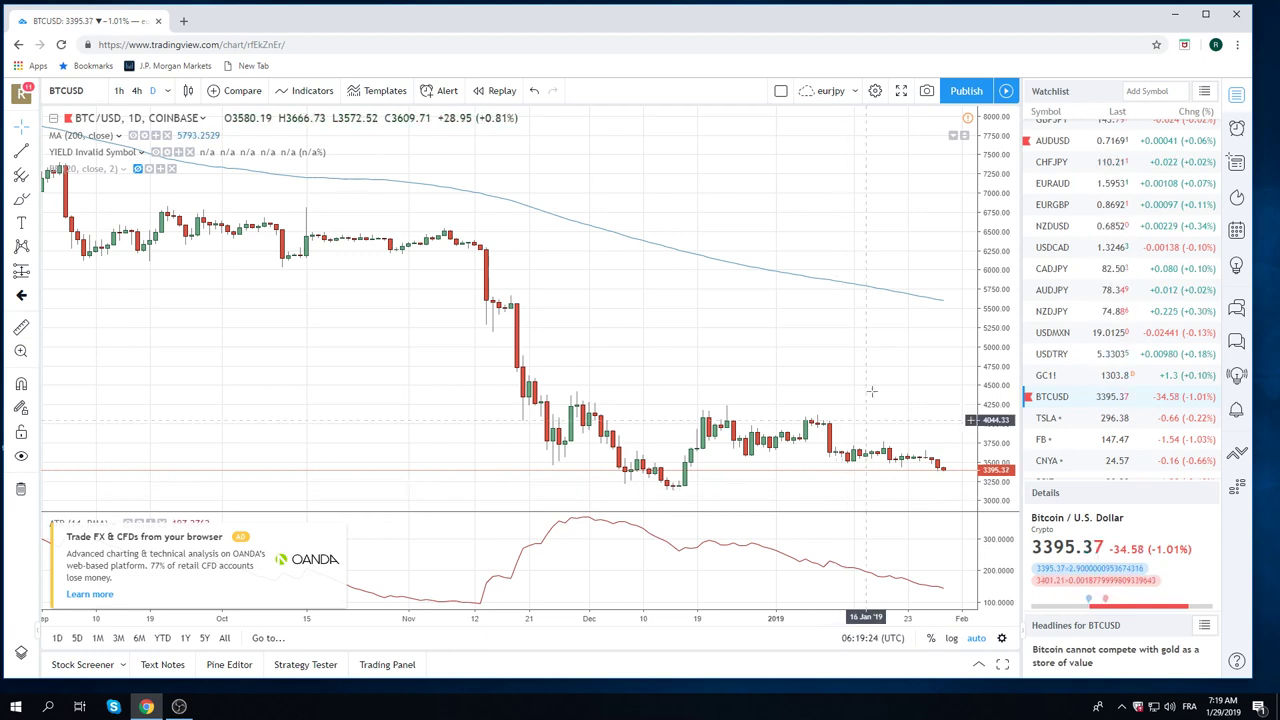
pyautogui.scroll(-3, 792, 356)
pyautogui.scroll(-4, 792, 356)
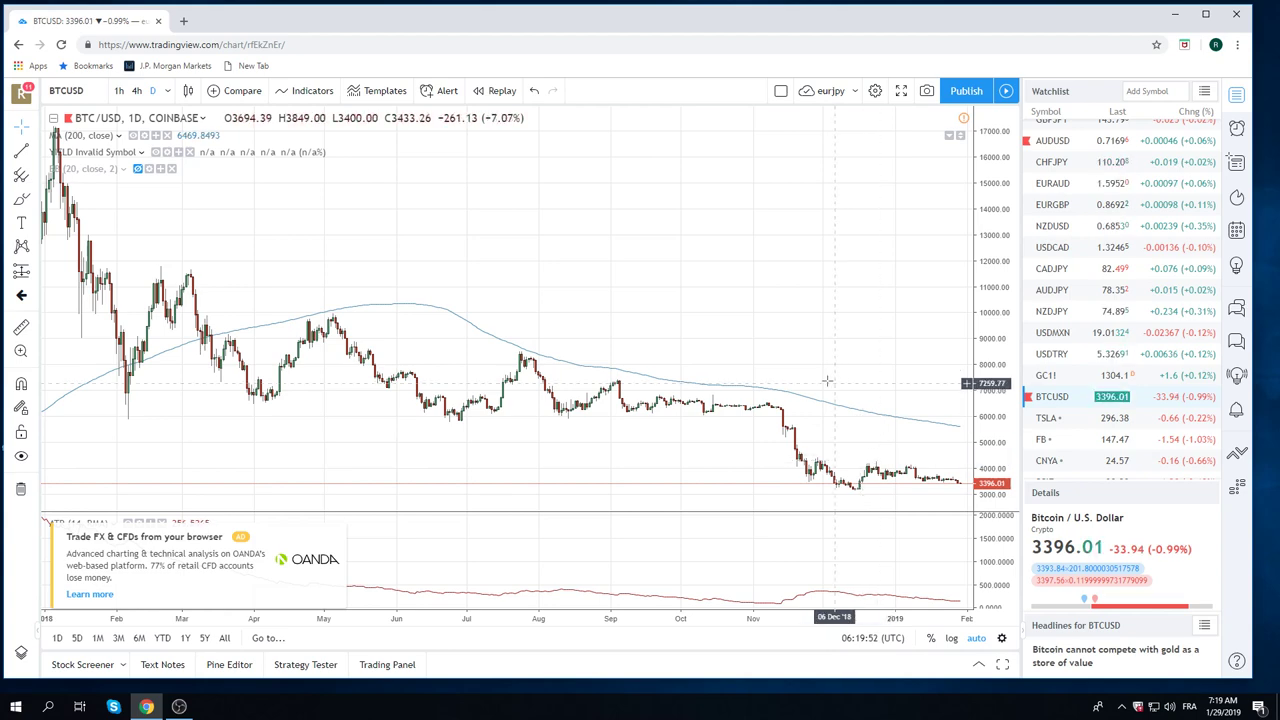
pyautogui.scroll(-5, 827, 380)
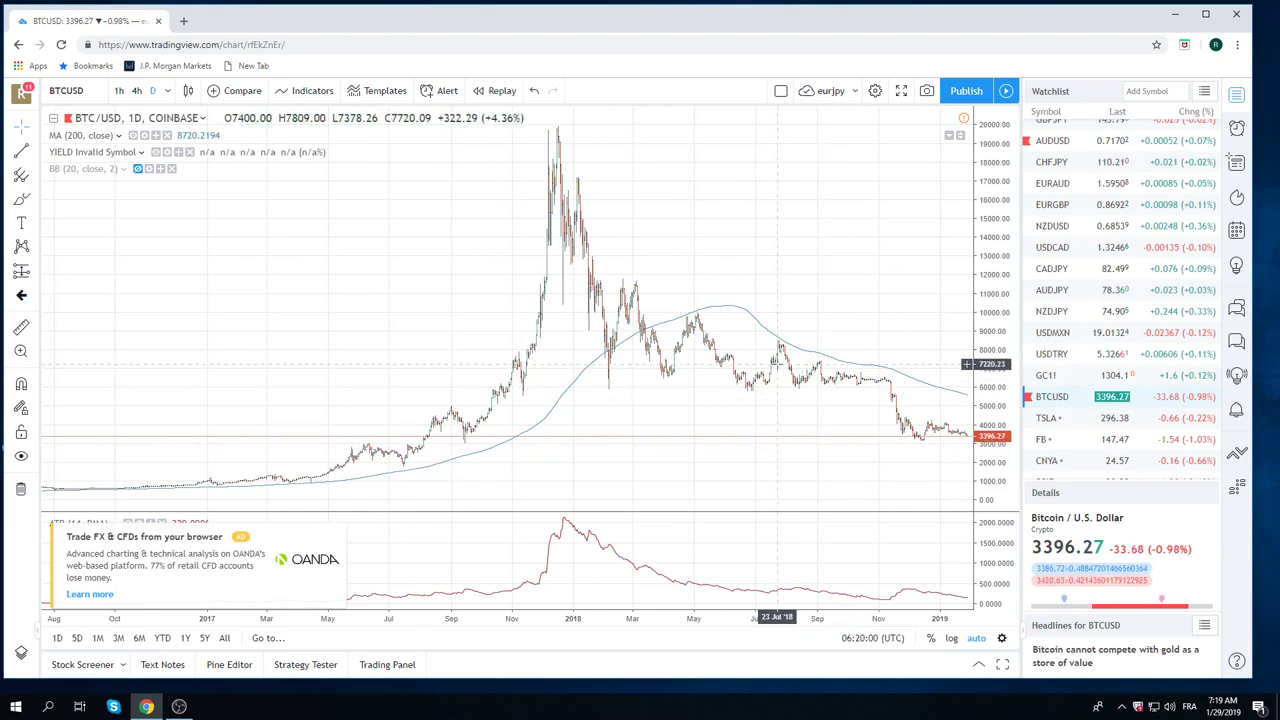
pyautogui.scroll(3, 780, 366)
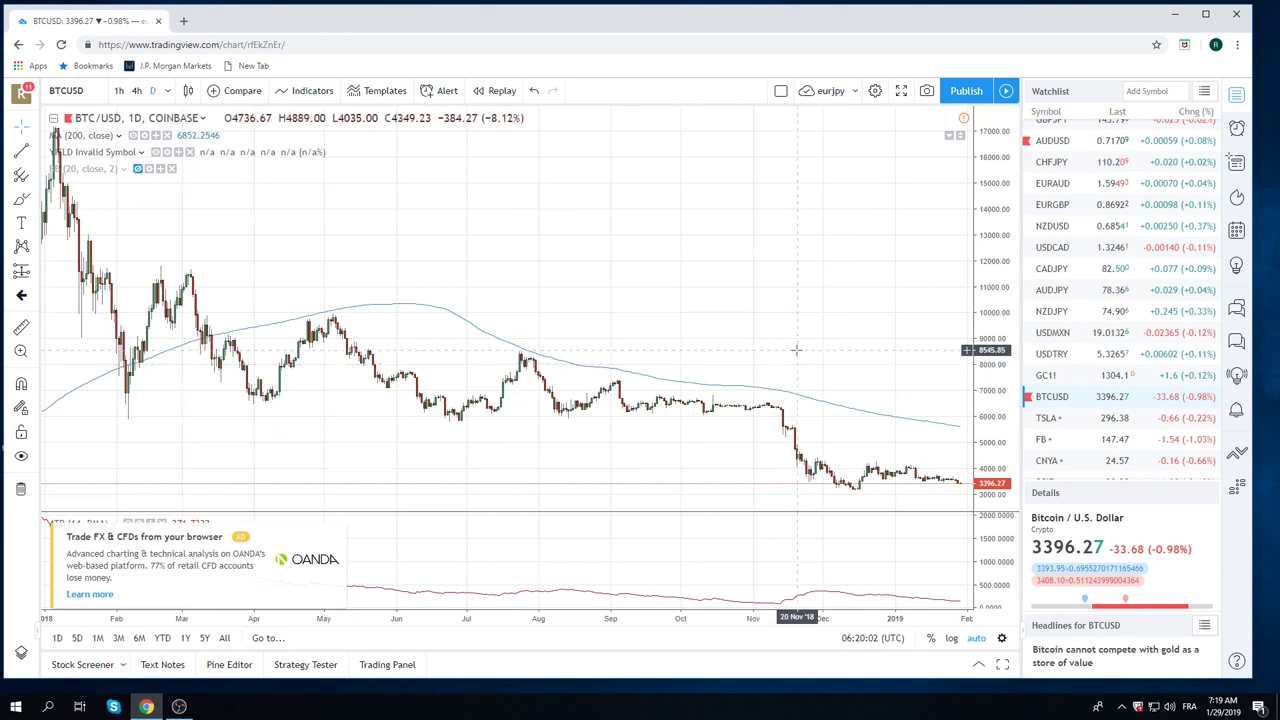
pyautogui.scroll(-3, 800, 355)
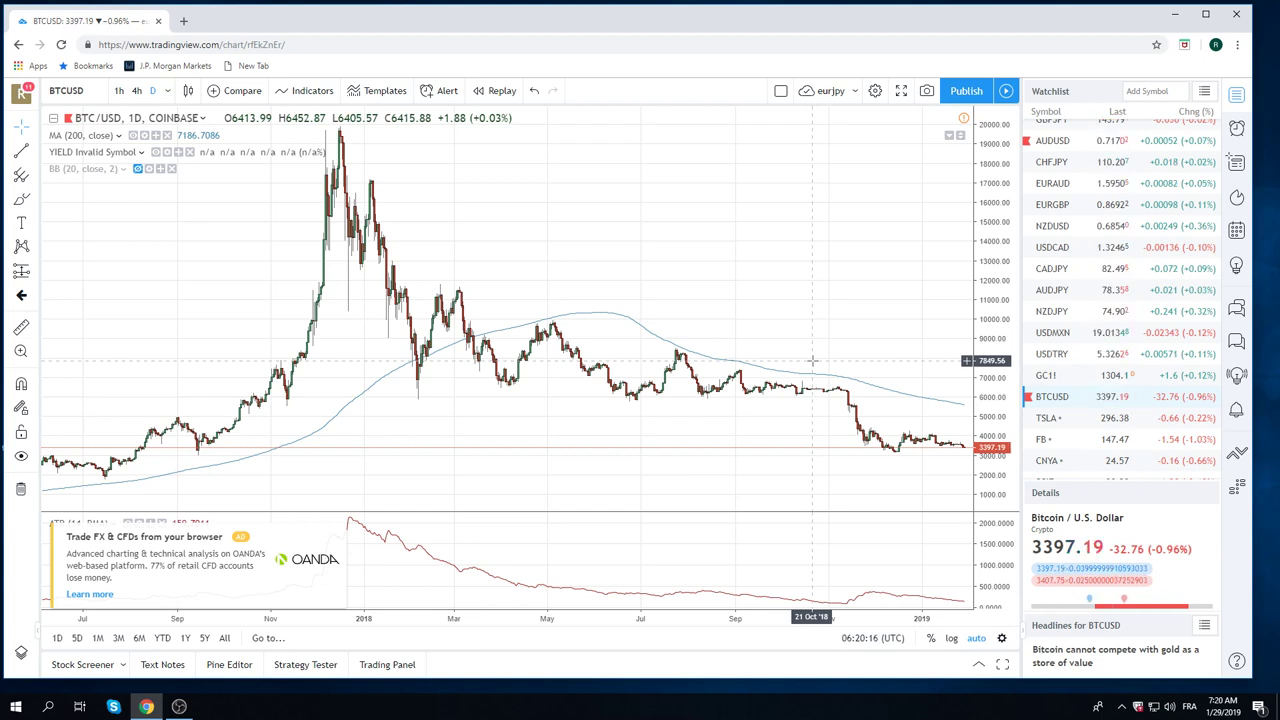
pyautogui.scroll(2, 818, 356)
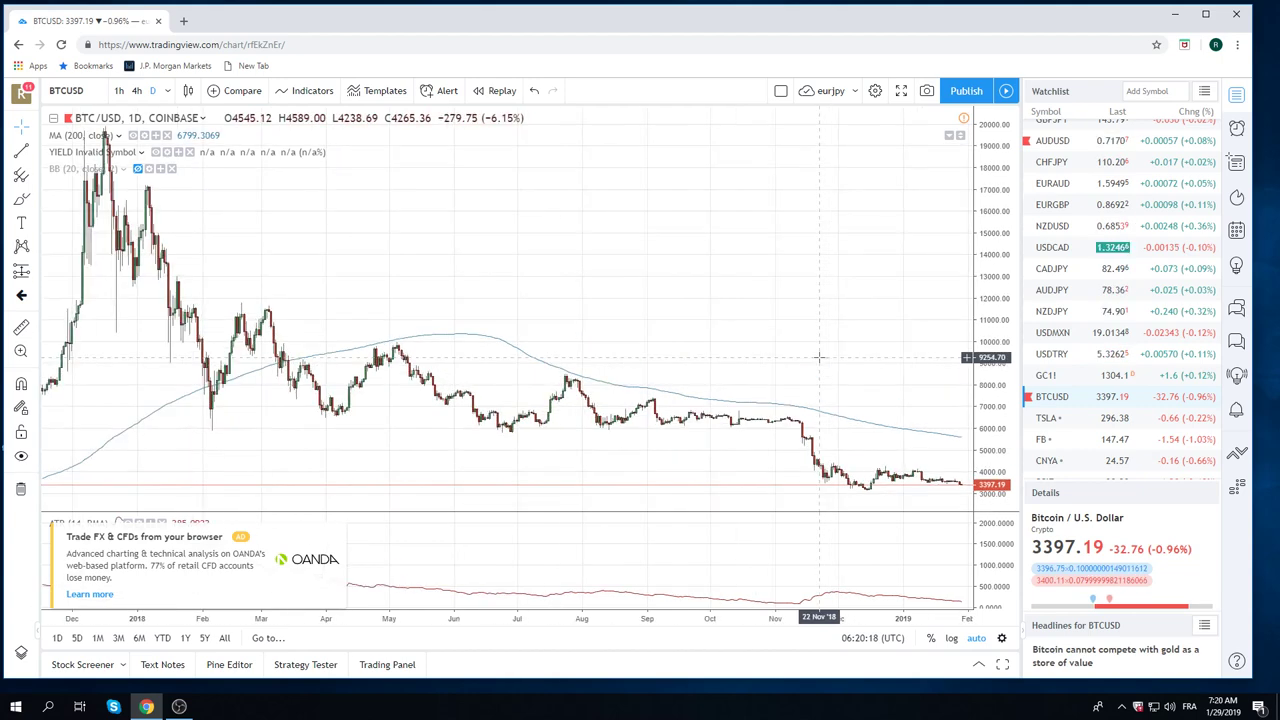
pyautogui.scroll(-3, 818, 356)
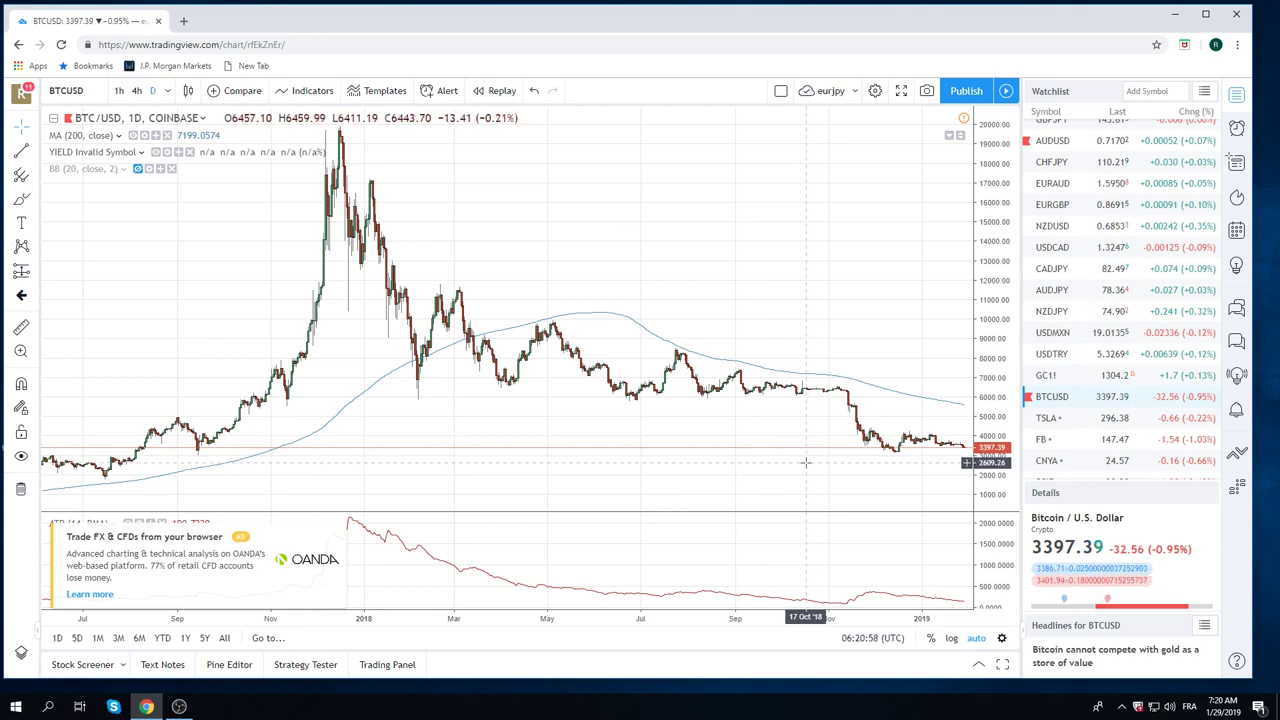
# Step: Zoom the BTCUSD daily chart out to October 2017–February 2019, showing the December 2017 peak
pyautogui.scroll(2, 762, 327)
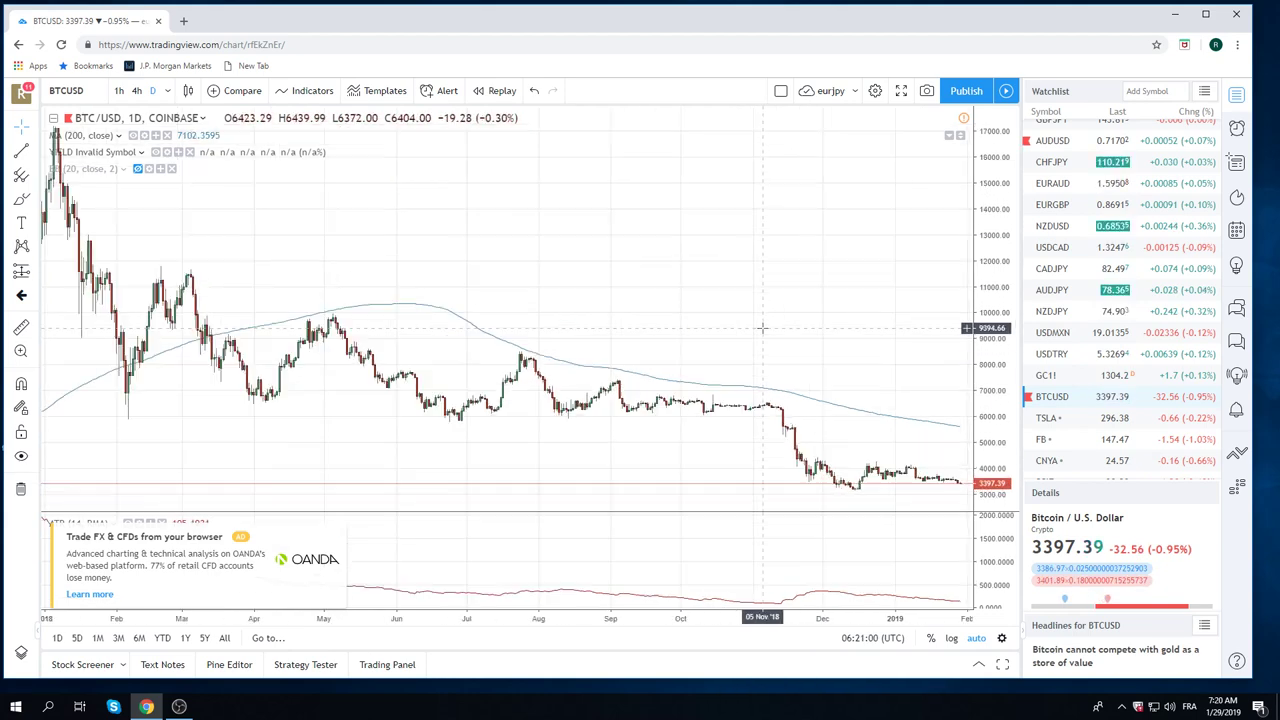
pyautogui.scroll(-2, 762, 327)
pyautogui.scroll(3, 1080, 296)
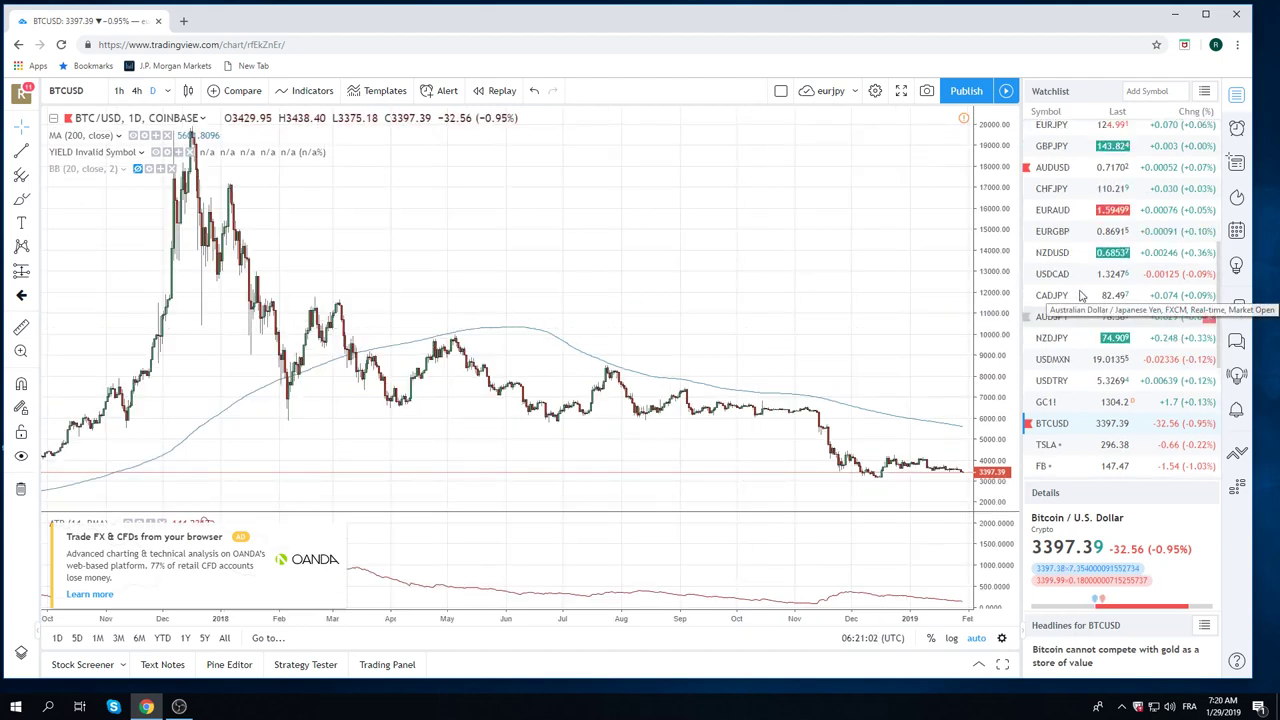
pyautogui.scroll(1, 1078, 290)
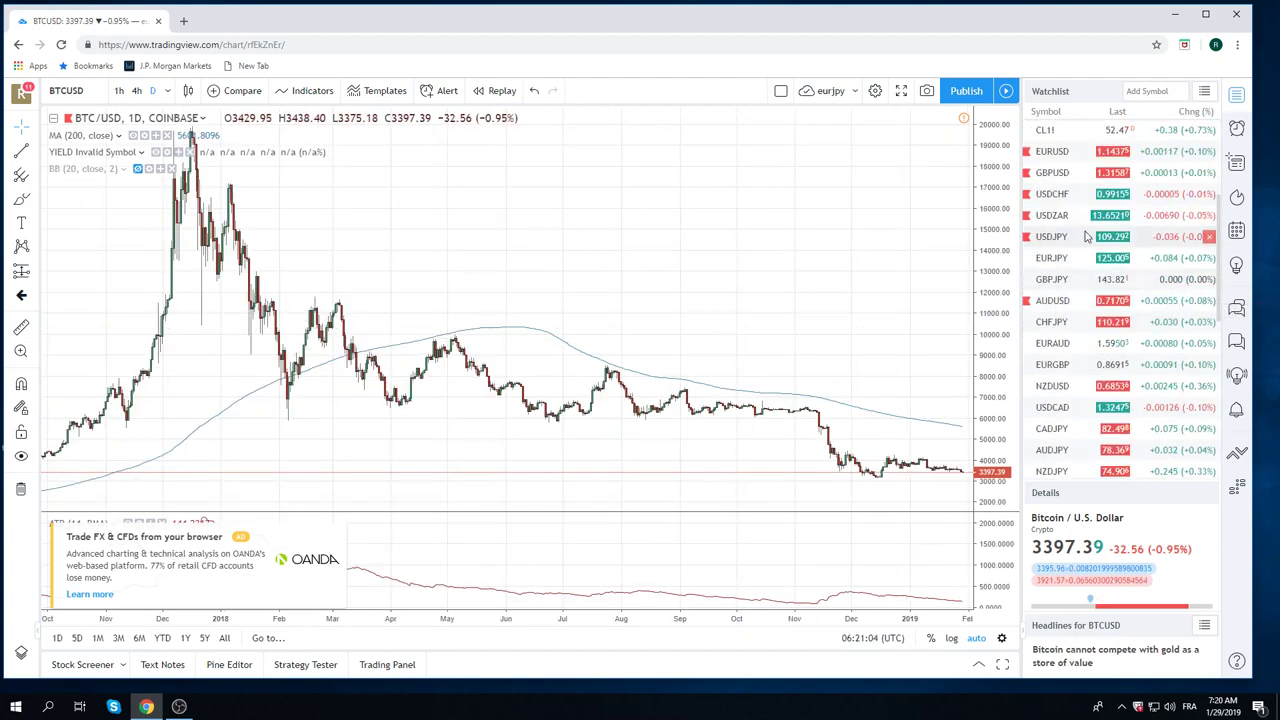